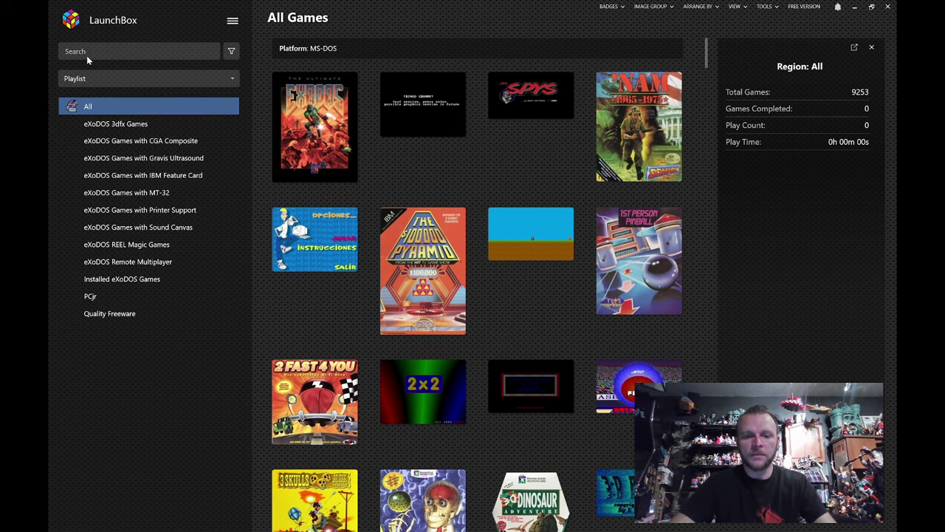
- Search the game library for "keen" and select Commander Keen 6: Aliens Ate My Baby Sitter!
{"action": "type", "text": "keen"}
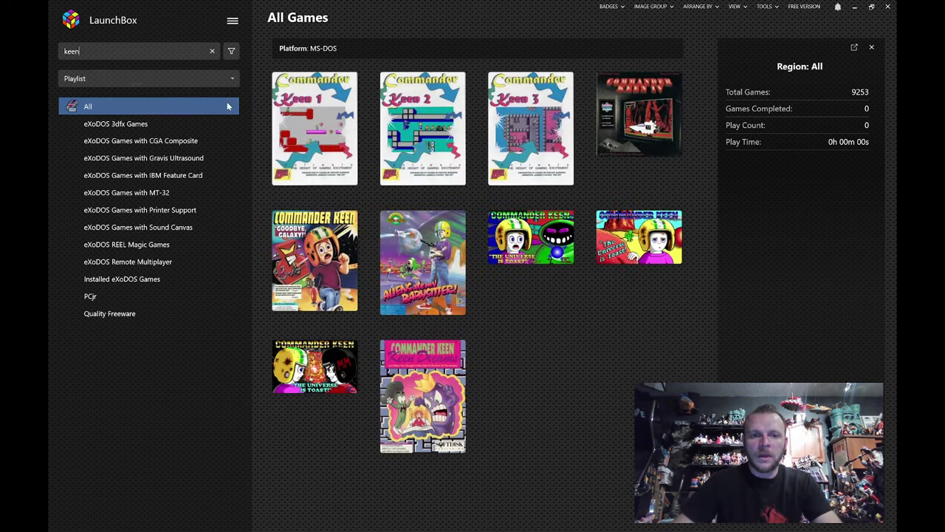
{"action": "left_click", "coordinate": [432, 292]}
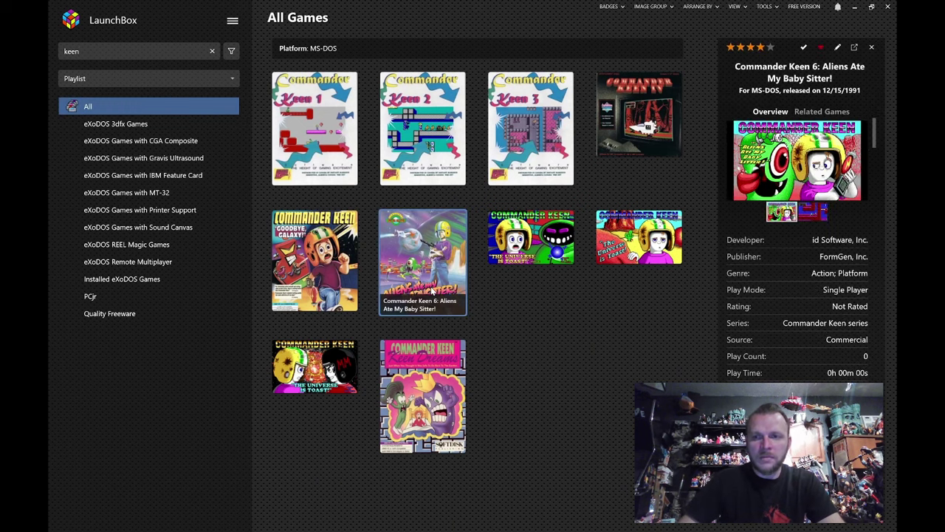
{"action": "key", "text": "super"}
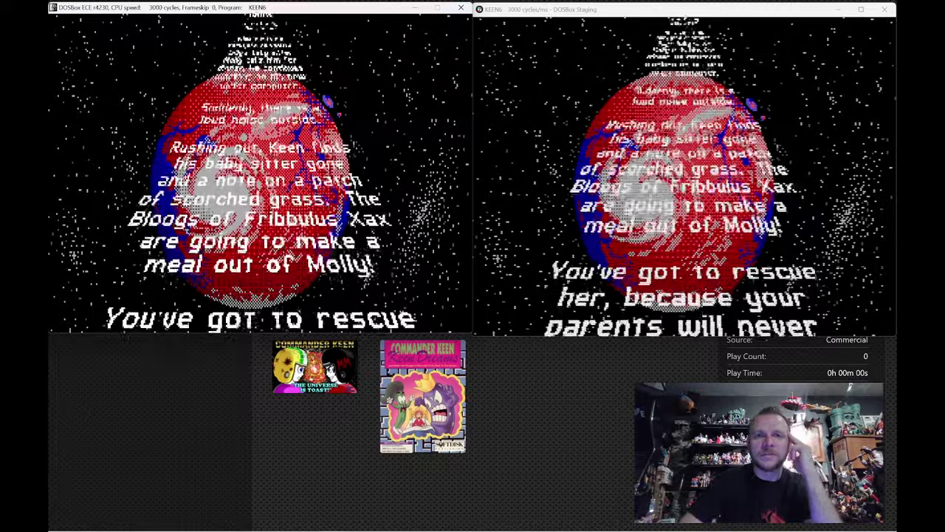
- Skip the Commander Keen 6 intro in both the DOSBox ECE and DOSBox Staging windows to bring up their main menus
{"action": "key", "text": "Escape"}
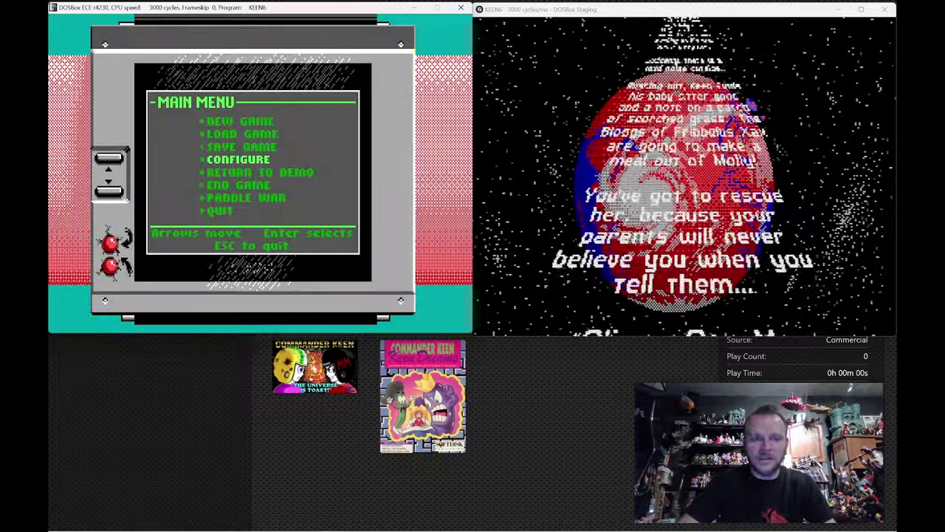
{"action": "key", "text": "super"}
{"action": "left_click", "coordinate": [494, 97]}
{"action": "key", "text": "ctrl+F10"}
{"action": "key", "text": "Escape"}
{"action": "key", "text": "super"}
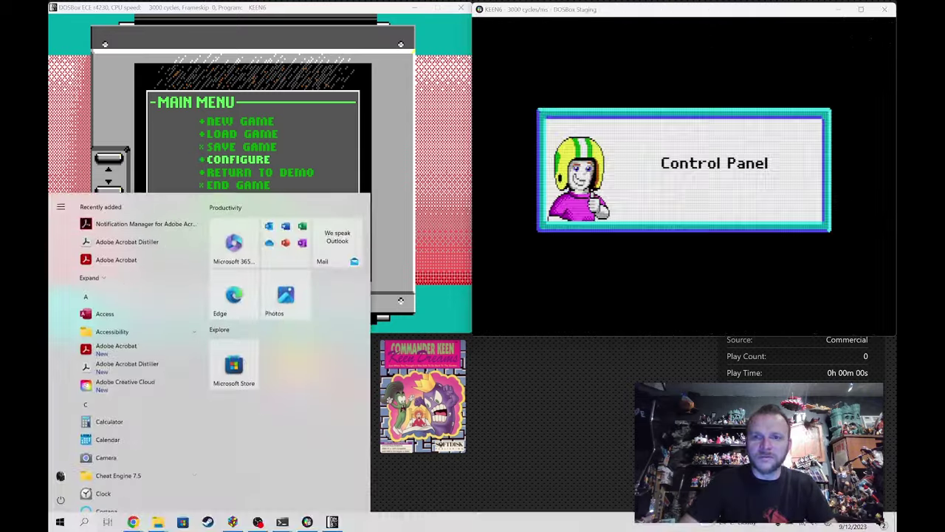
{"action": "left_click", "coordinate": [695, 181]}
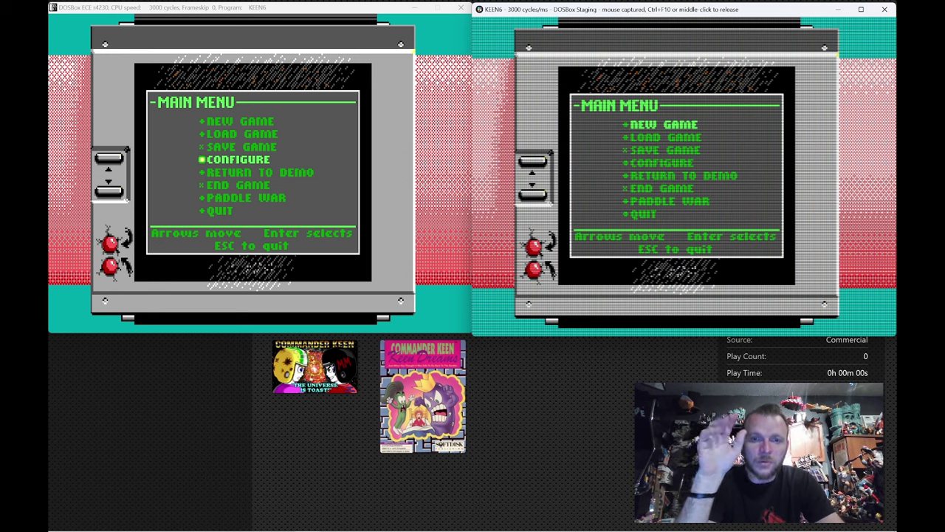
- Try moving through the main menu in DOSBox Staging, and close both running game windows
{"action": "key", "text": "Down"}
{"action": "key", "text": "Up"}
{"action": "left_click", "coordinate": [885, 8]}
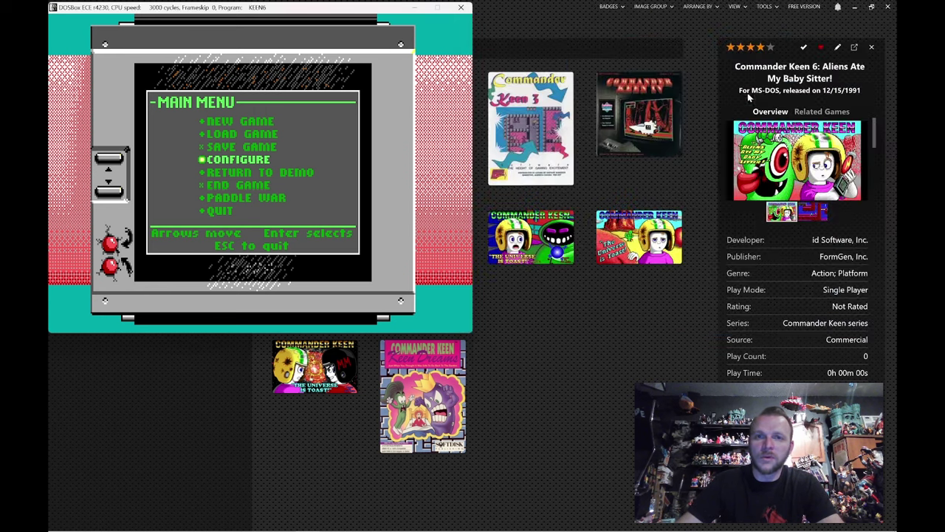
{"action": "left_click", "coordinate": [461, 7]}
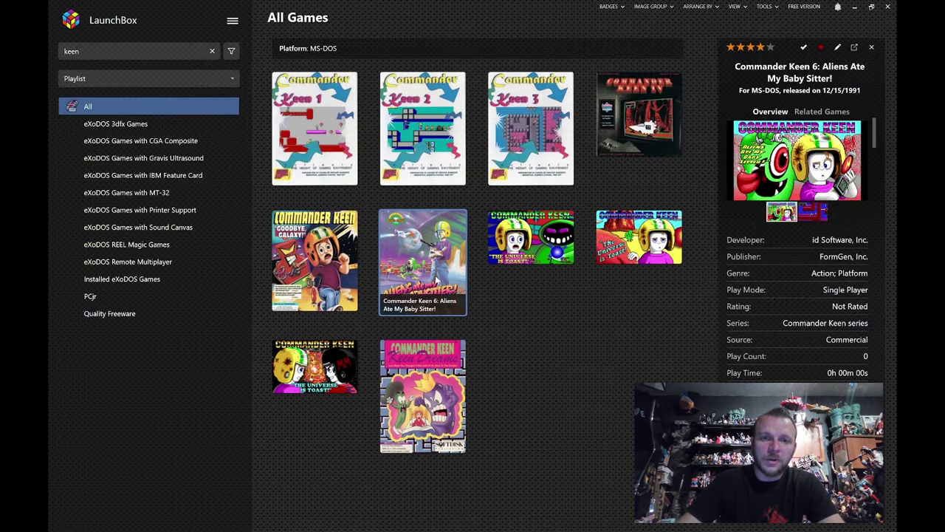
- Launch Commander Keen 6 through its Pixel Perfect & Shader Options using the previously saved crt-auto settings
{"action": "right_click", "coordinate": [306, 284]}
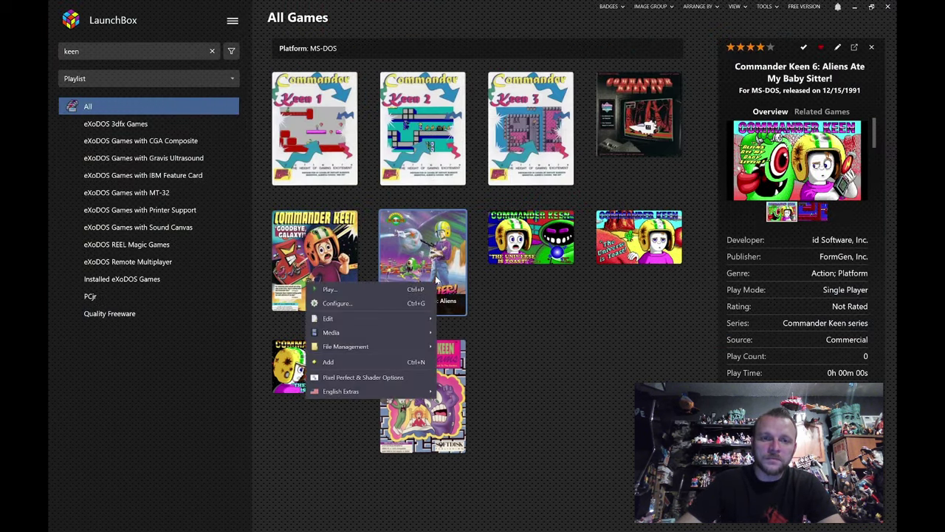
{"action": "left_click", "coordinate": [384, 378]}
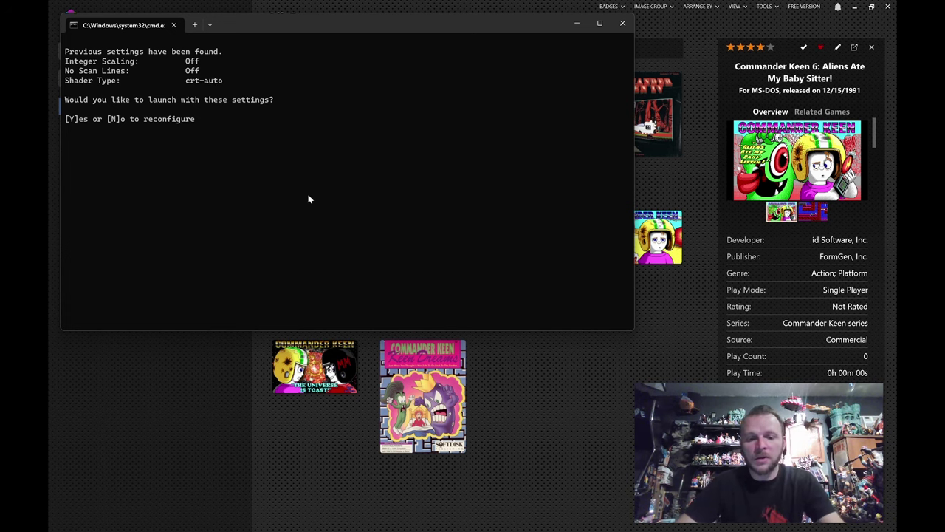
{"action": "key", "text": "y"}
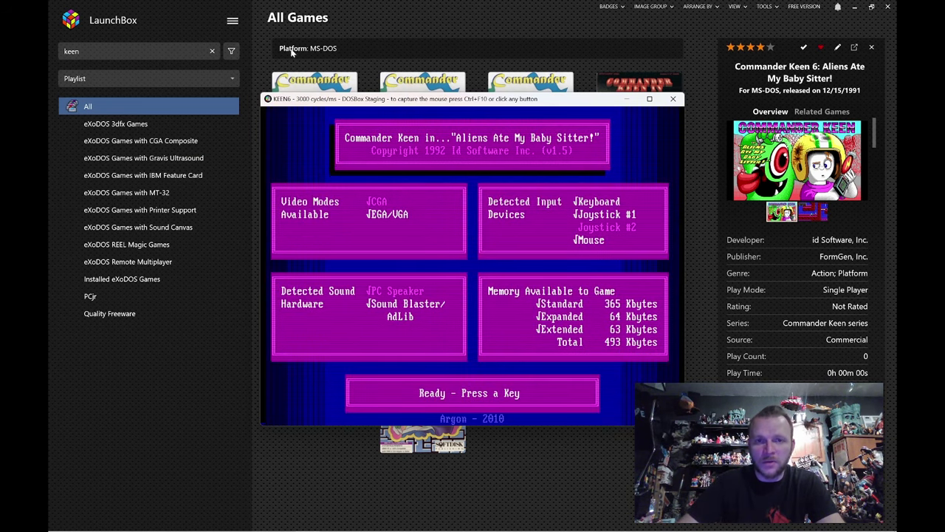
- Enlarge and reposition the game window to view the crt-auto shader on the intro, and close the game
{"action": "left_click_drag", "start_coordinate": [306, 99], "coordinate": [243, 46]}
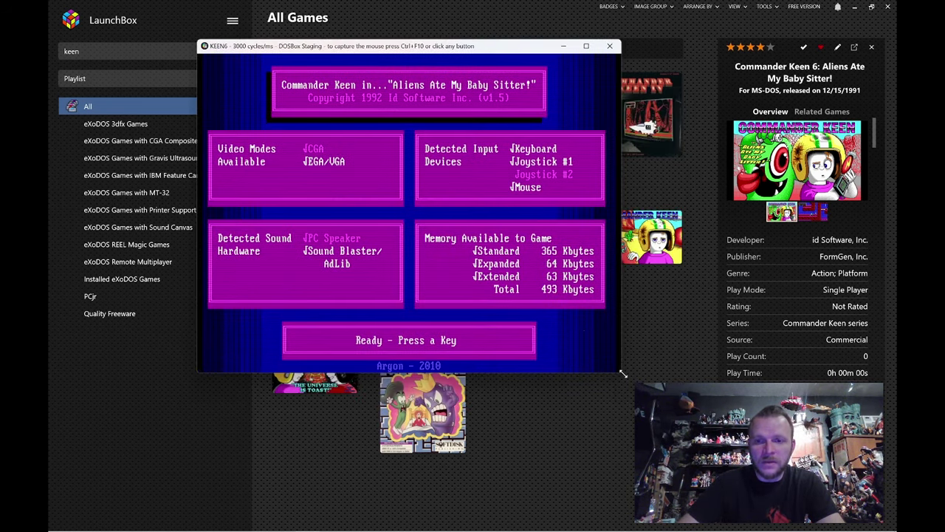
{"action": "left_click_drag", "start_coordinate": [620, 372], "coordinate": [837, 514]}
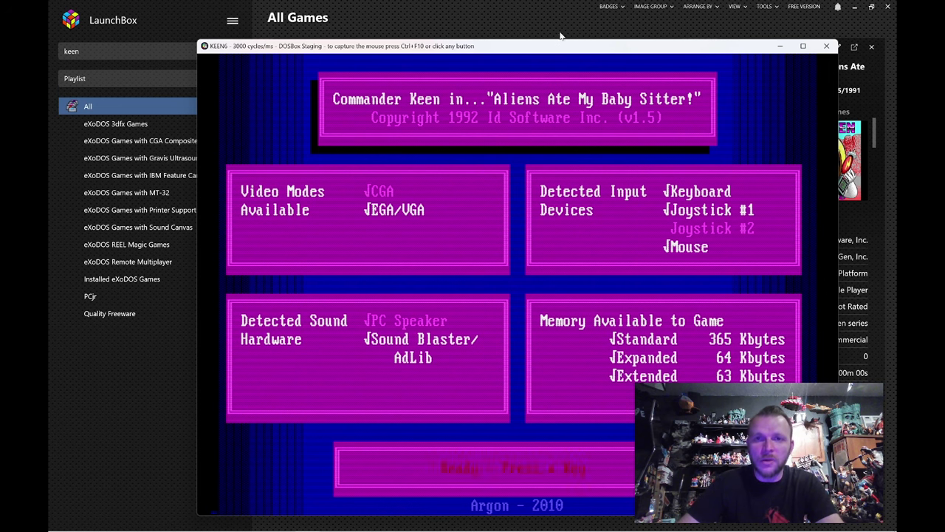
{"action": "left_click_drag", "start_coordinate": [562, 52], "coordinate": [527, 23]}
{"action": "key", "text": "Return"}
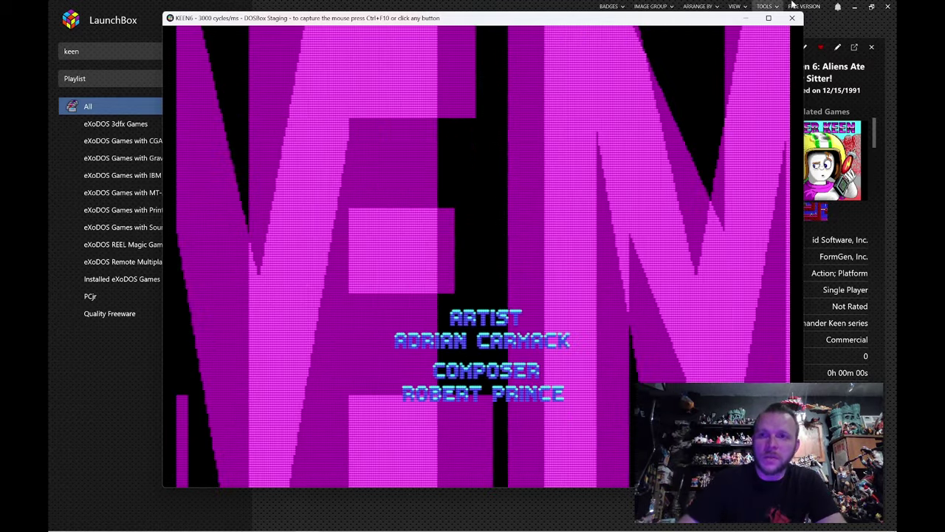
{"action": "key", "text": "alt+F4"}
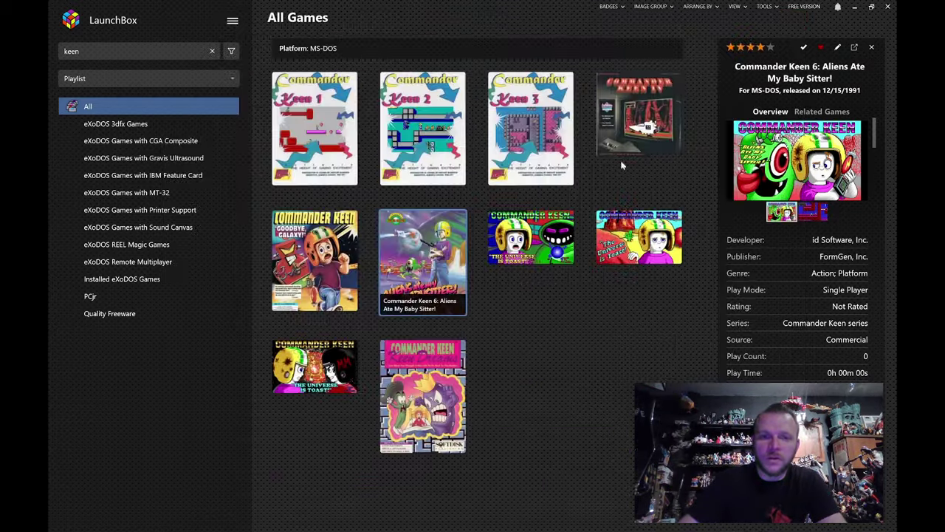
- Relaunch Commander Keen 6 with its shader reconfigured to the fixed CRT filter lottes-fast.subtle+gain, without Pixel Perfect mode
{"action": "right_click", "coordinate": [436, 302]}
{"action": "left_click", "coordinate": [397, 397]}
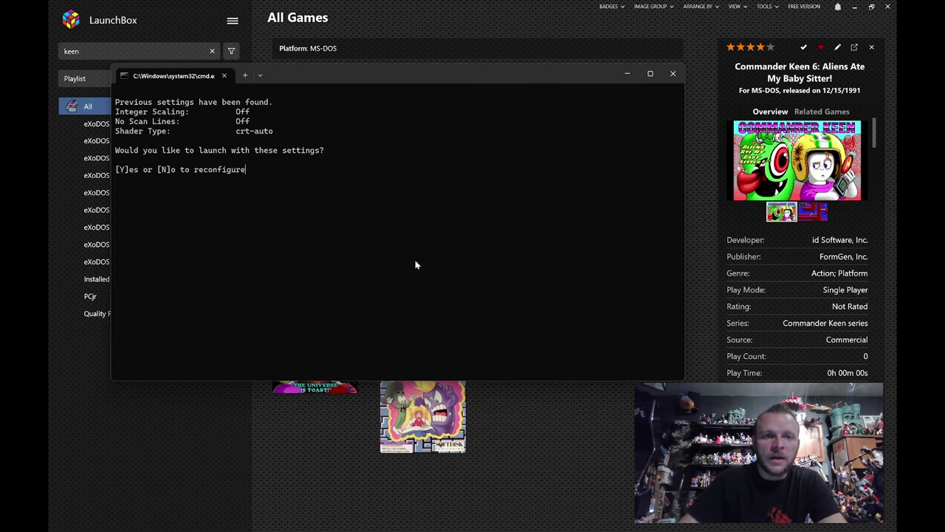
{"action": "key", "text": "n"}
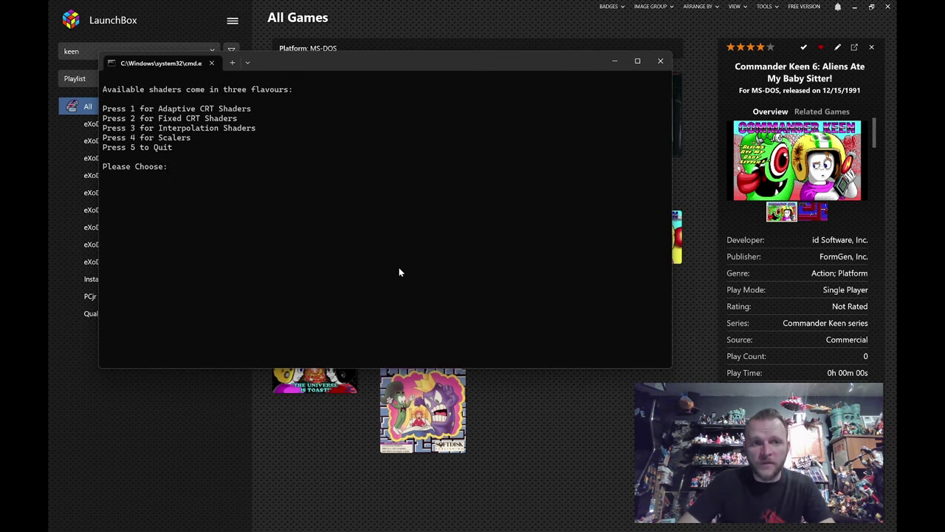
{"action": "key", "text": "2"}
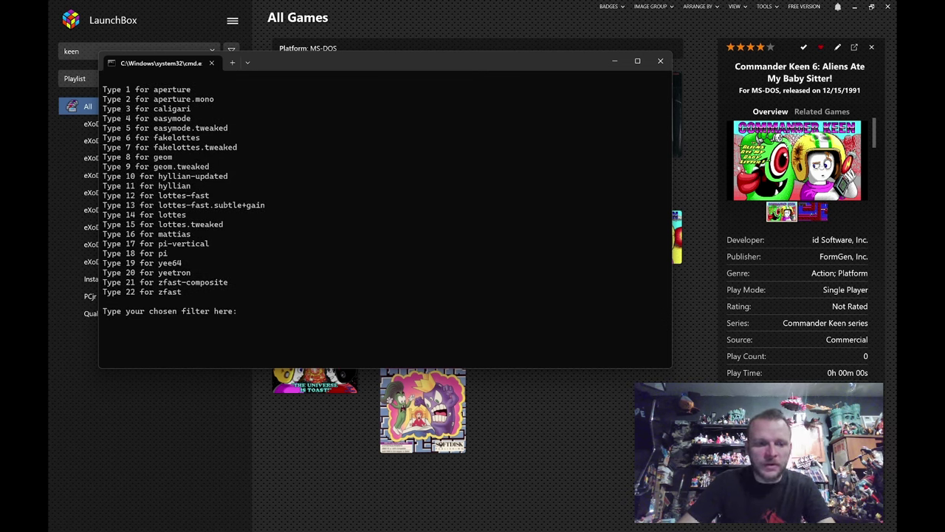
{"action": "type", "text": "13"}
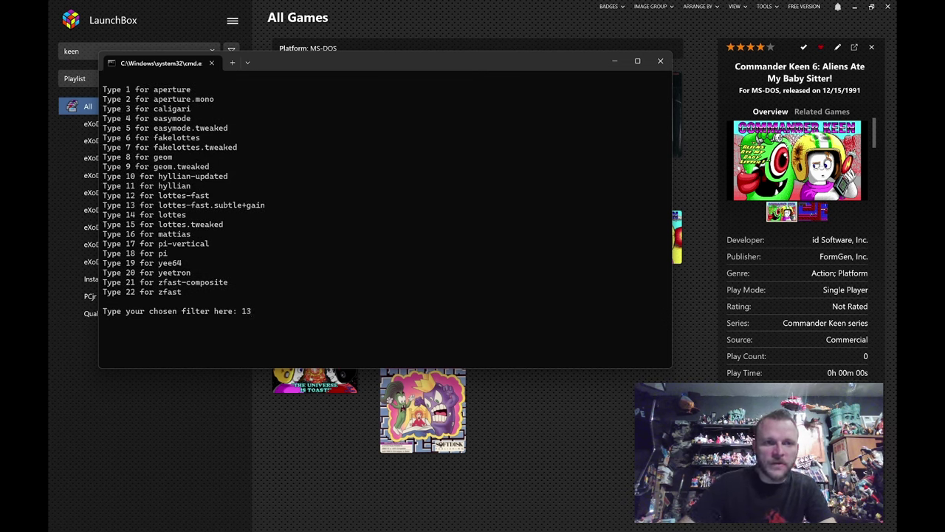
{"action": "key", "text": "Return"}
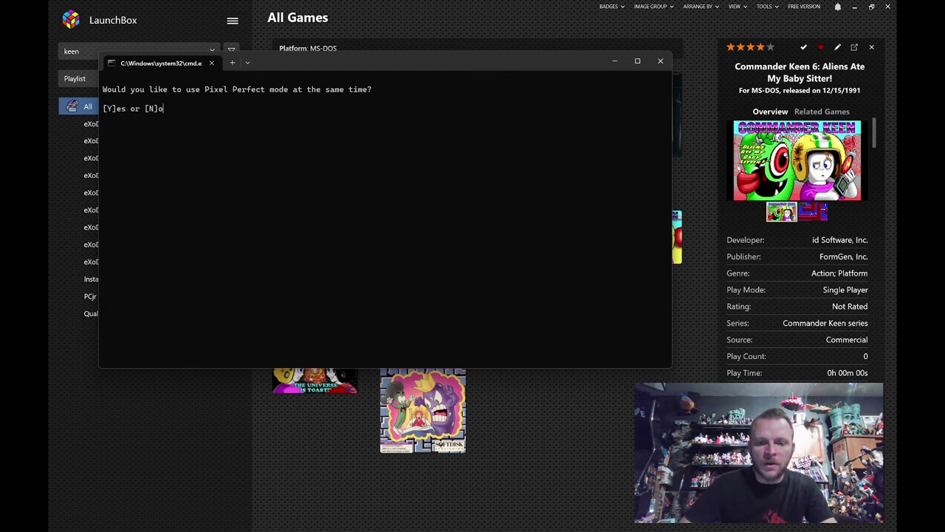
{"action": "key", "text": "n"}
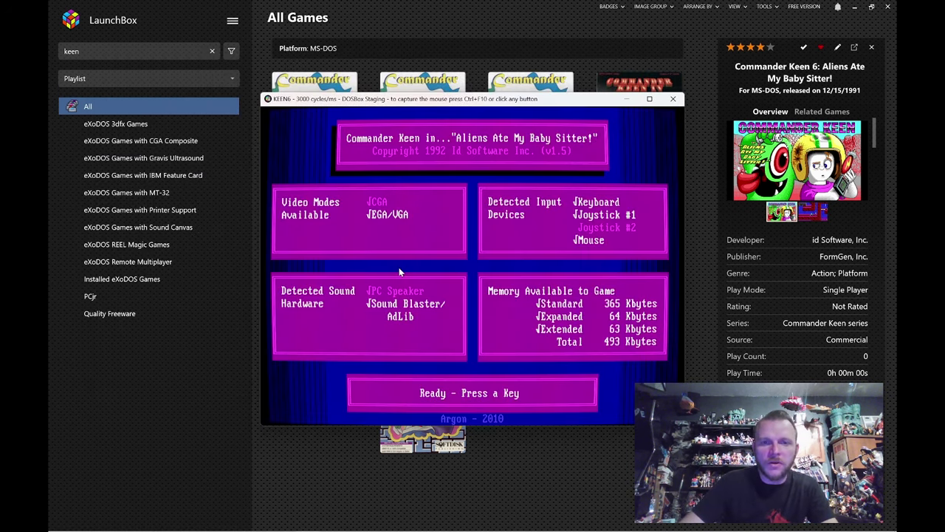
- Continue past the startup screen to view the title screen with the fixed shader, and close the game
{"action": "key", "text": "space"}
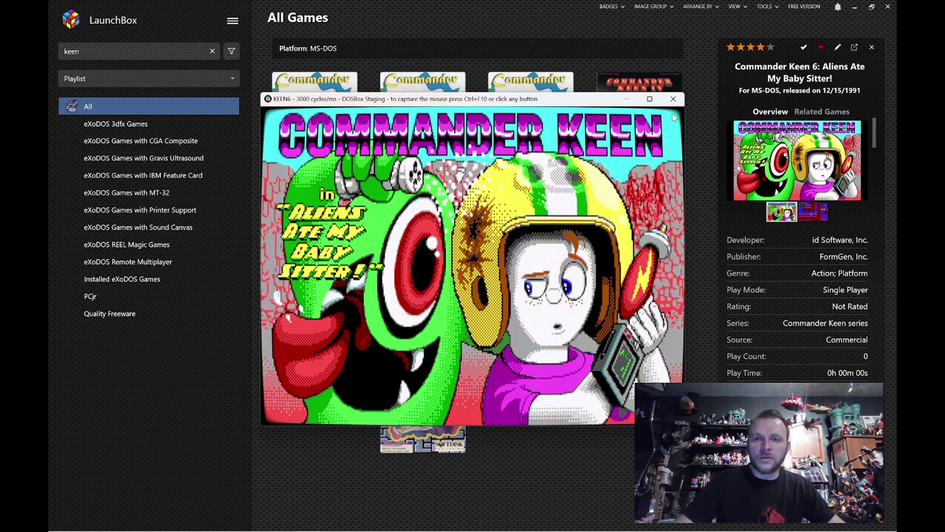
{"action": "left_click", "coordinate": [674, 101]}
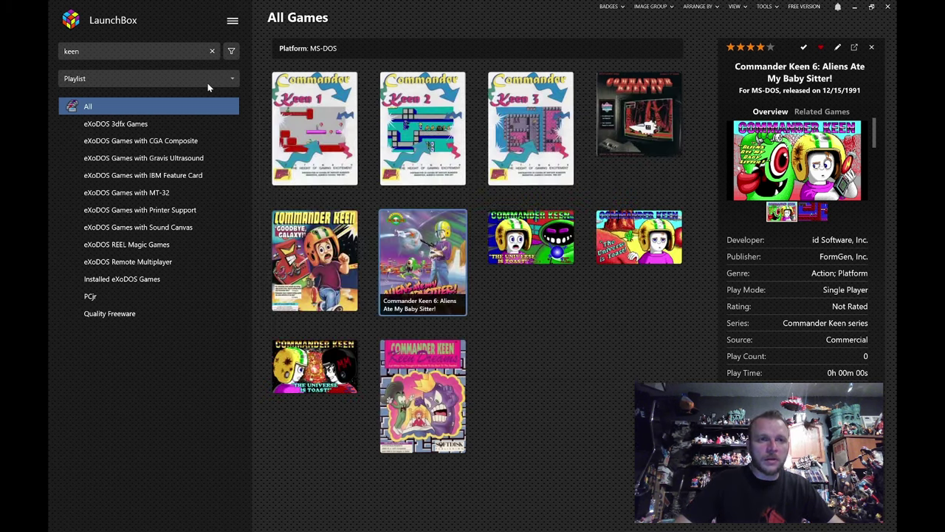
- Clear the library search and select Aliants: The Desperate Battle For Earth! in the eXoDOS Games with CGA Composite playlist
{"action": "left_click", "coordinate": [212, 51]}
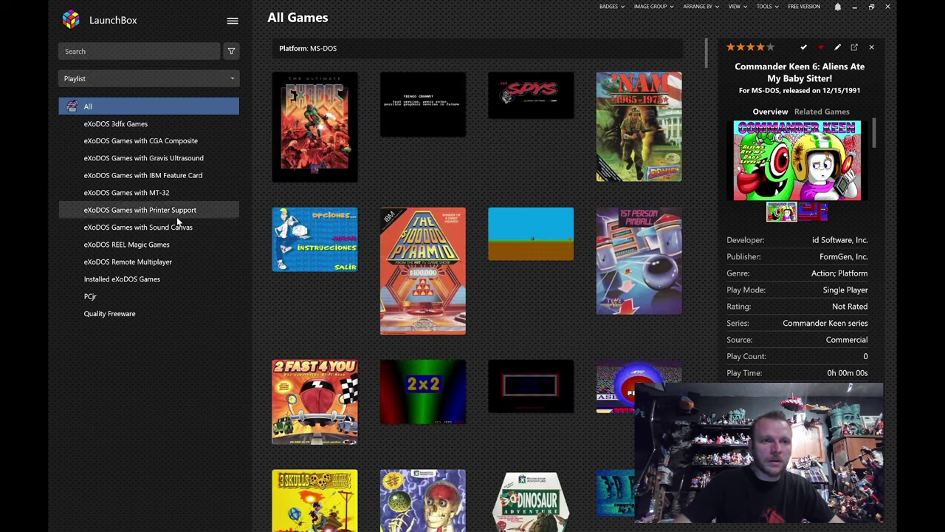
{"action": "left_click", "coordinate": [174, 141]}
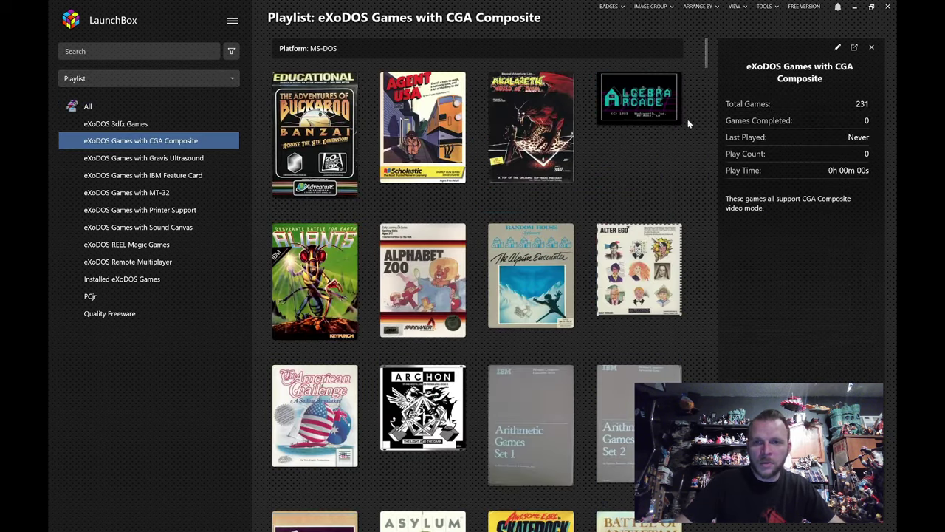
{"action": "left_click", "coordinate": [330, 294]}
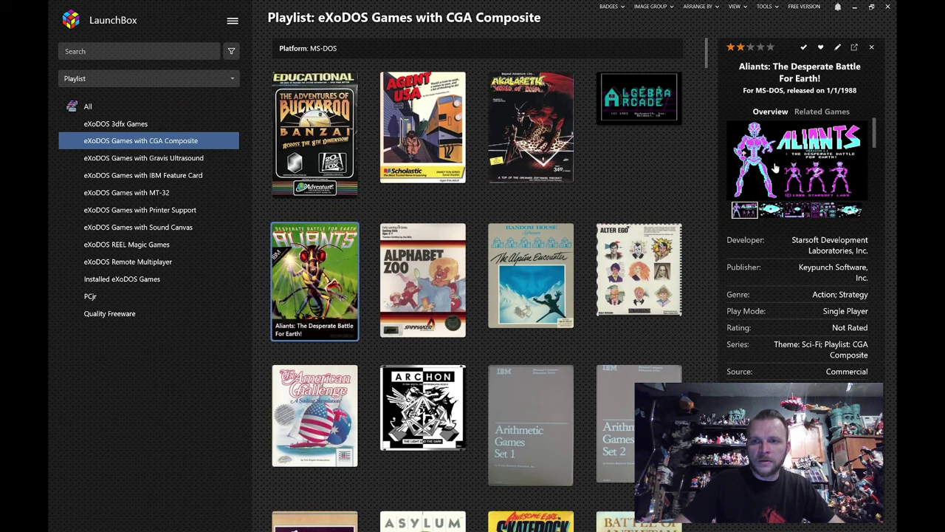
- Launch Aliants with its shader reconfigured to Adaptive CRT, no Pixel Perfect mode, RGB Colour Output and keyboard input
{"action": "right_click", "coordinate": [286, 306]}
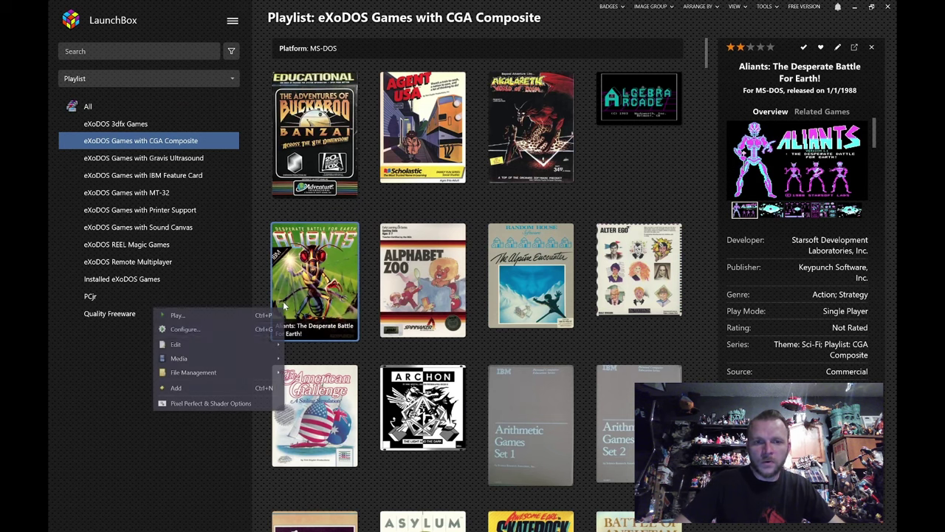
{"action": "left_click", "coordinate": [229, 408]}
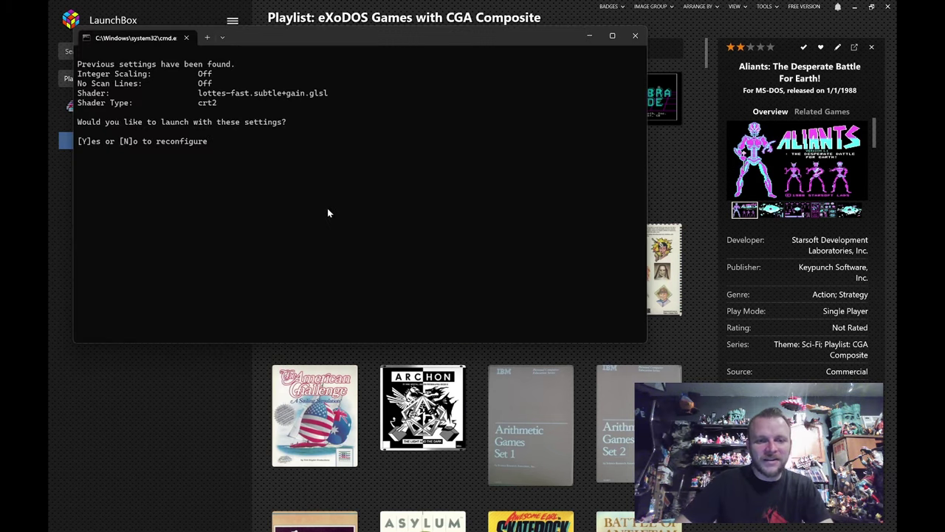
{"action": "key", "text": "n"}
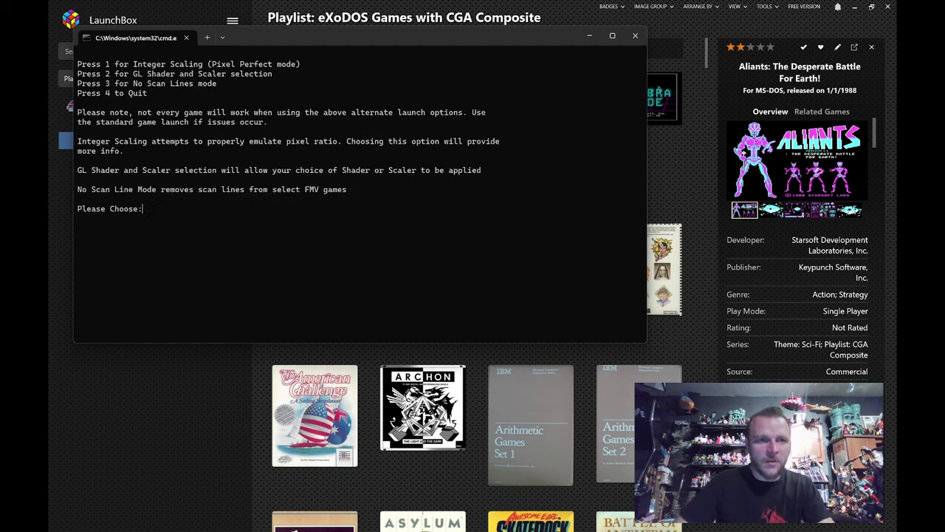
{"action": "key", "text": "2"}
{"action": "key", "text": "1"}
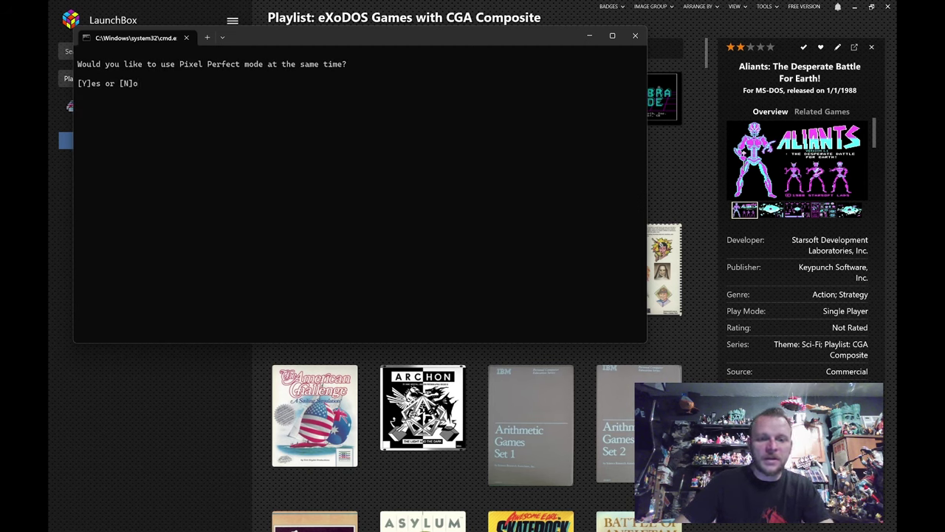
{"action": "key", "text": "n"}
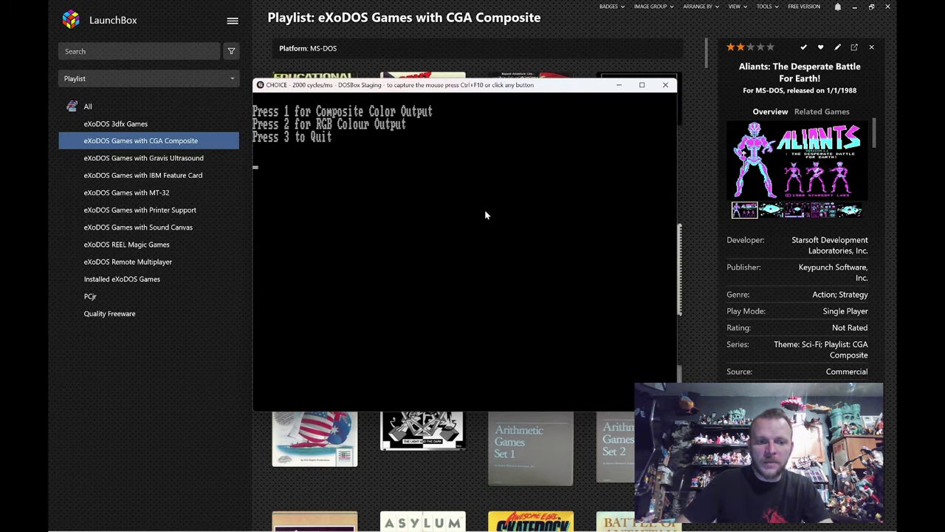
{"action": "key", "text": "2"}
{"action": "key", "text": "1"}
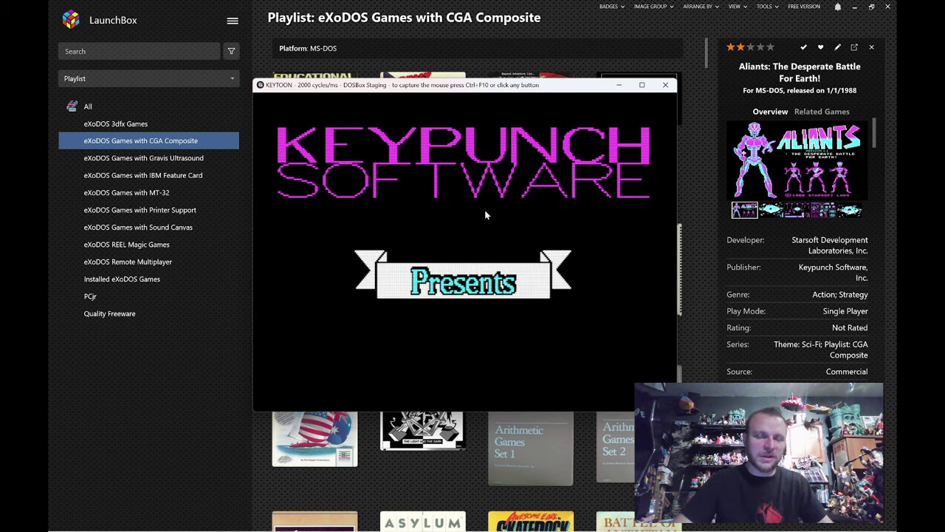
- Advance through the Aliants intro story and briefing screens to view the adaptive shader, and quit the game
{"action": "left_click", "coordinate": [486, 211]}
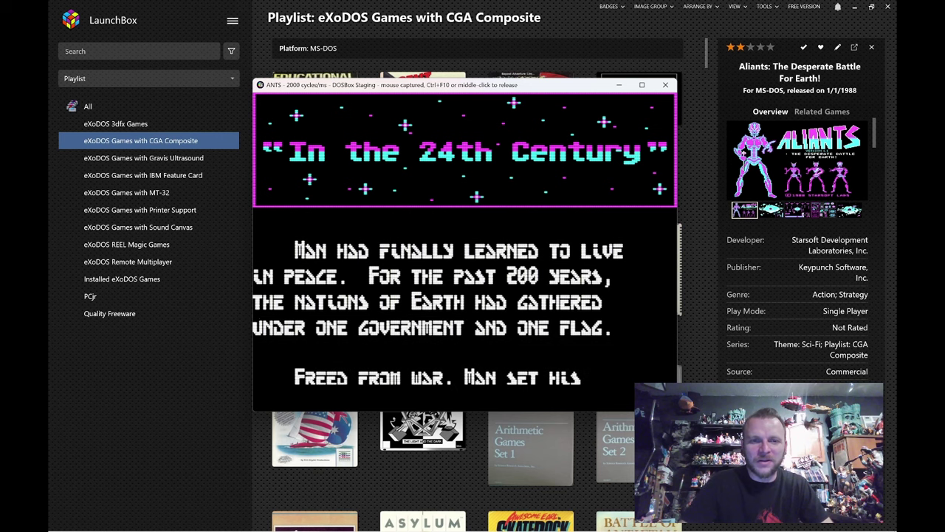
{"action": "key", "text": "space"}
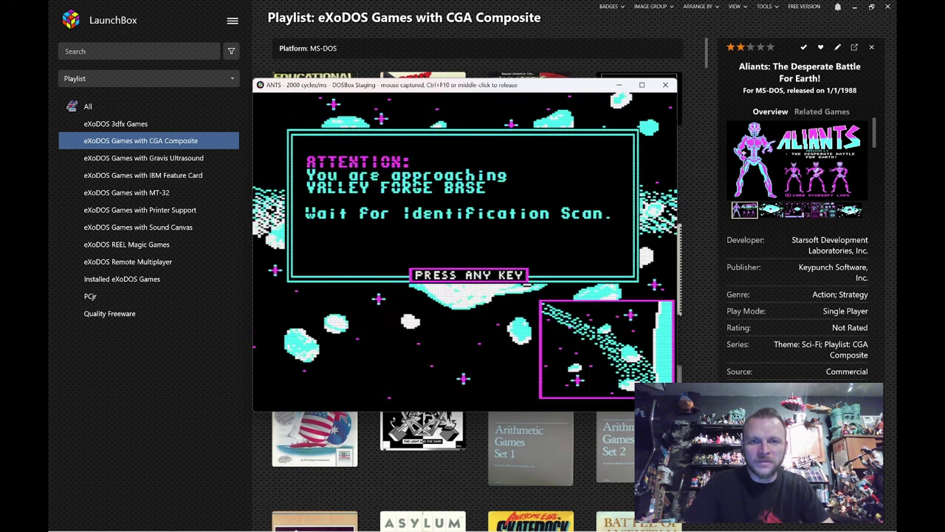
{"action": "key", "text": "space"}
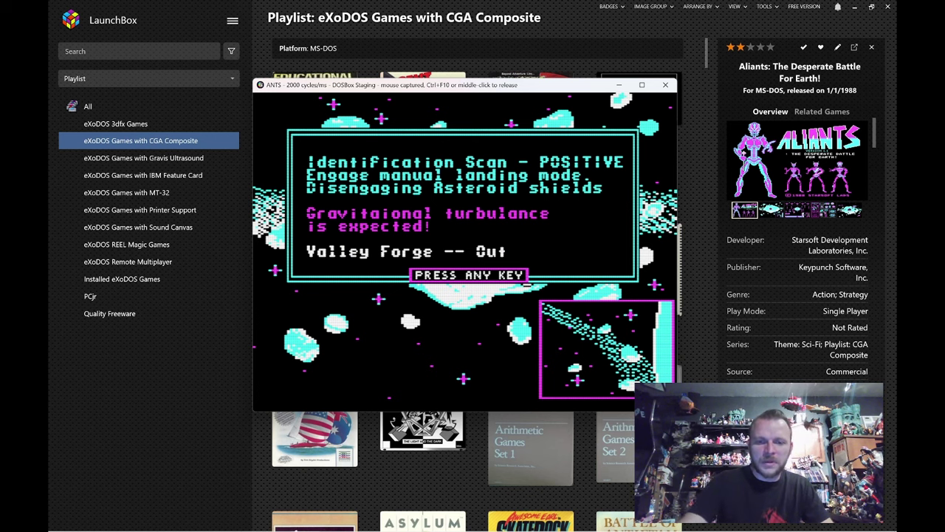
{"action": "key", "text": "ctrl+F9"}
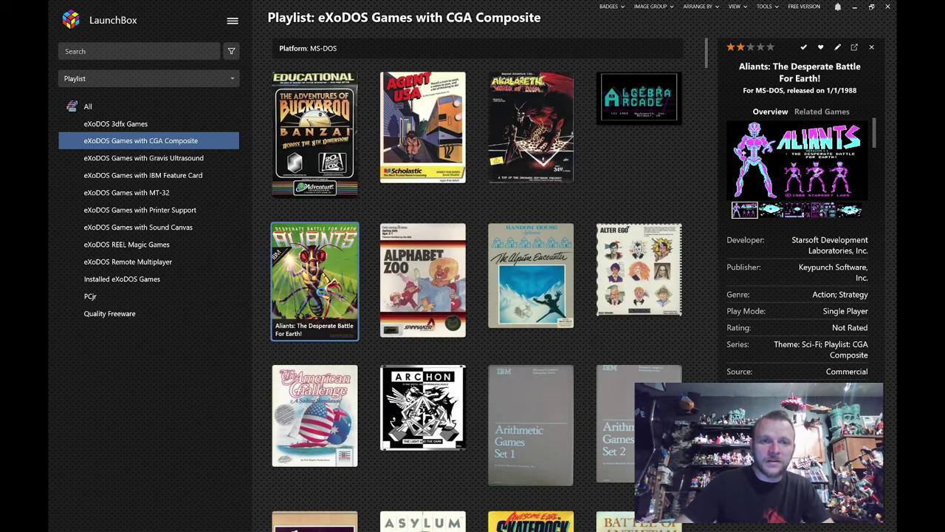
- Relaunch Aliants in its standard mode with RGB Colour Output and keyboard input
{"action": "double_click", "coordinate": [321, 291]}
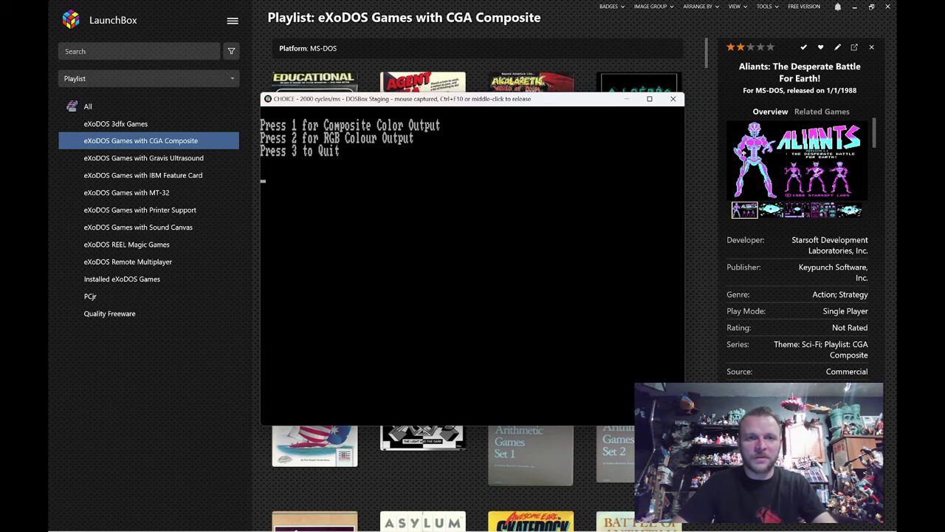
{"action": "key", "text": "2"}
{"action": "key", "text": "1"}
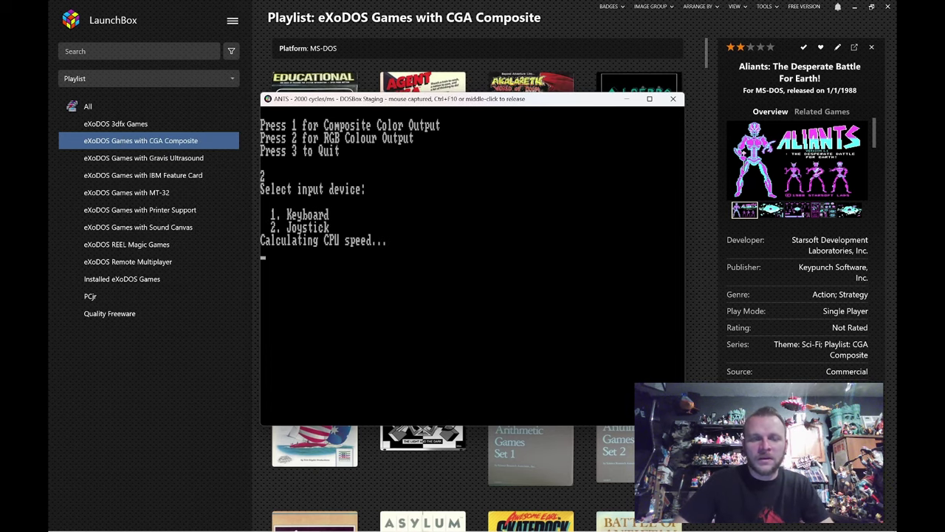